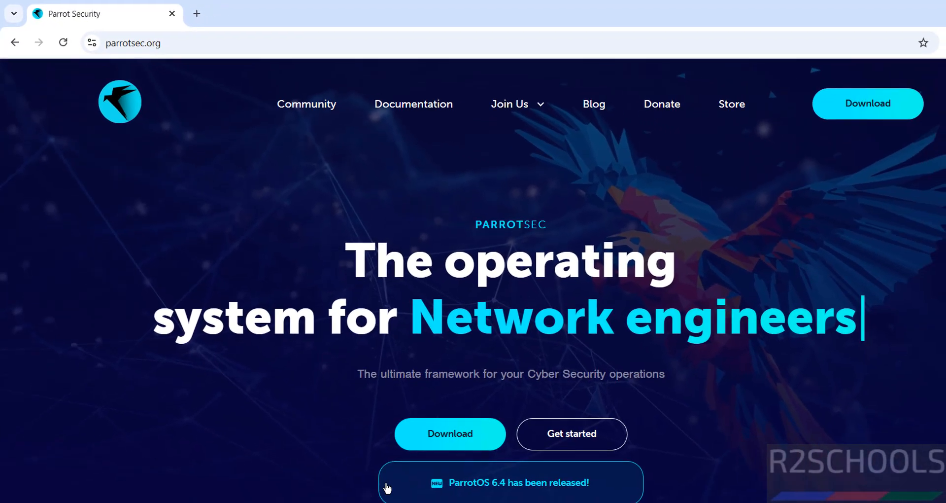
Open the ParrotOS download page from the Parrot Security home page.
{"action": "left_click", "coordinate": [387, 488]}
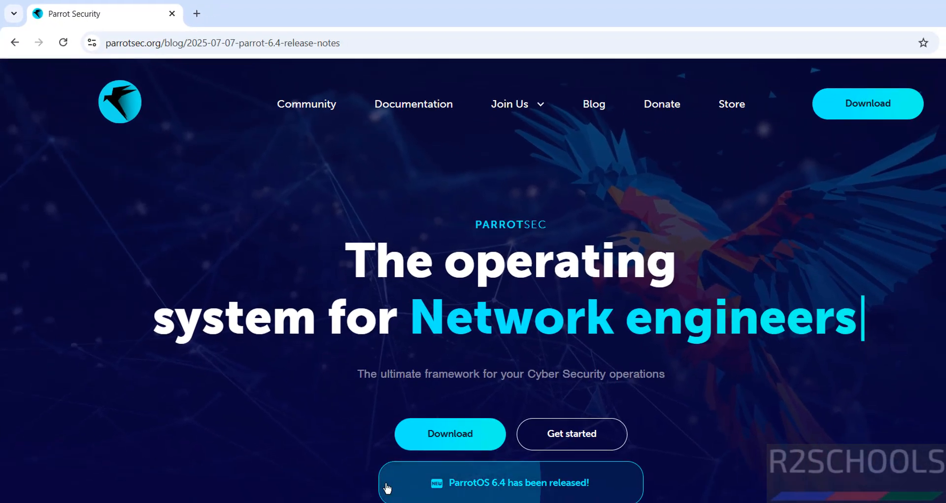
{"action": "key", "text": "alt+Left"}
{"action": "left_click", "coordinate": [466, 433]}
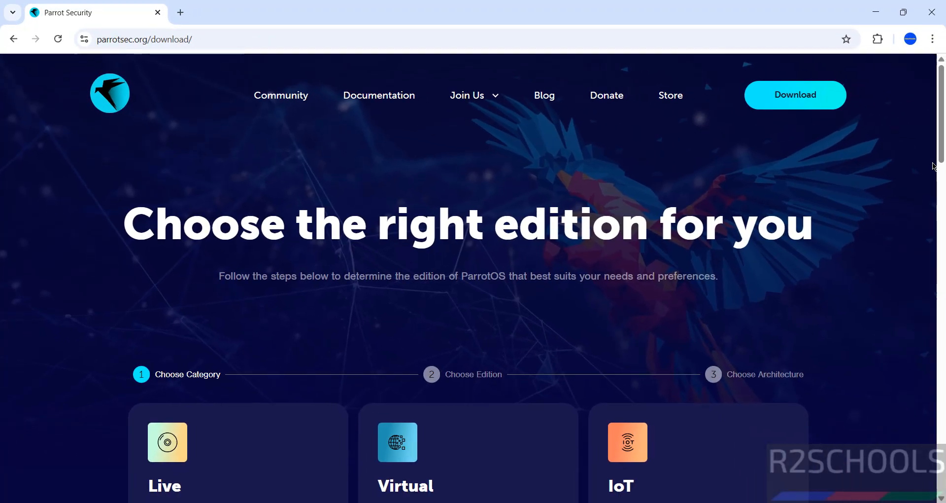
Choose the Virtual category, the Security edition and the AMD64 architecture for the ParrotOS download.
{"action": "left_click_drag", "start_coordinate": [942, 128], "coordinate": [943, 180]}
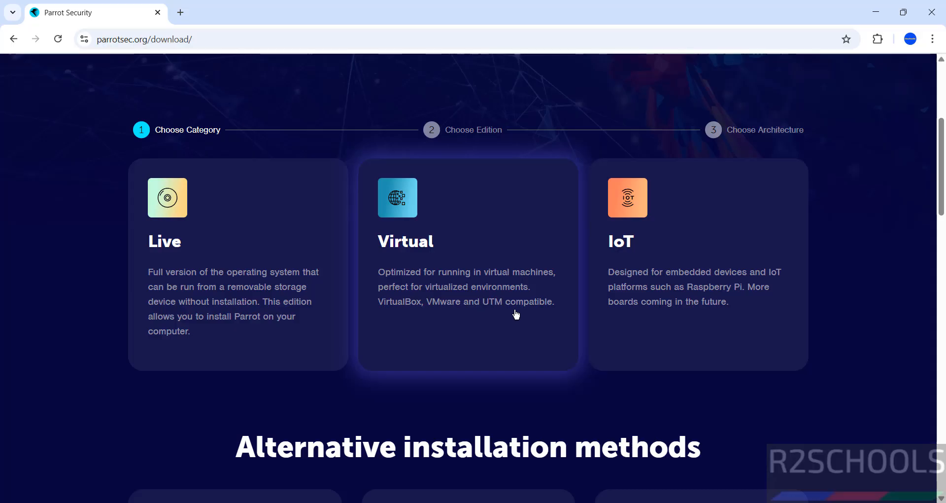
{"action": "left_click", "coordinate": [454, 330]}
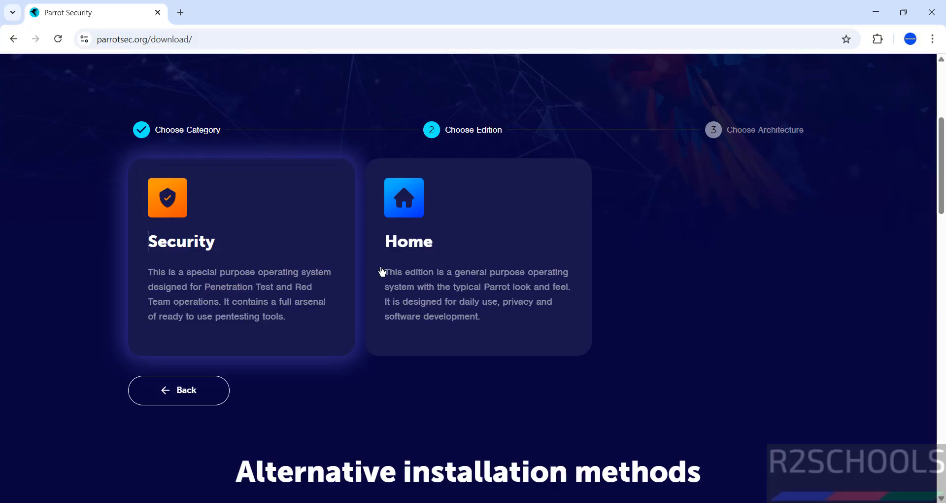
{"action": "left_click", "coordinate": [220, 270]}
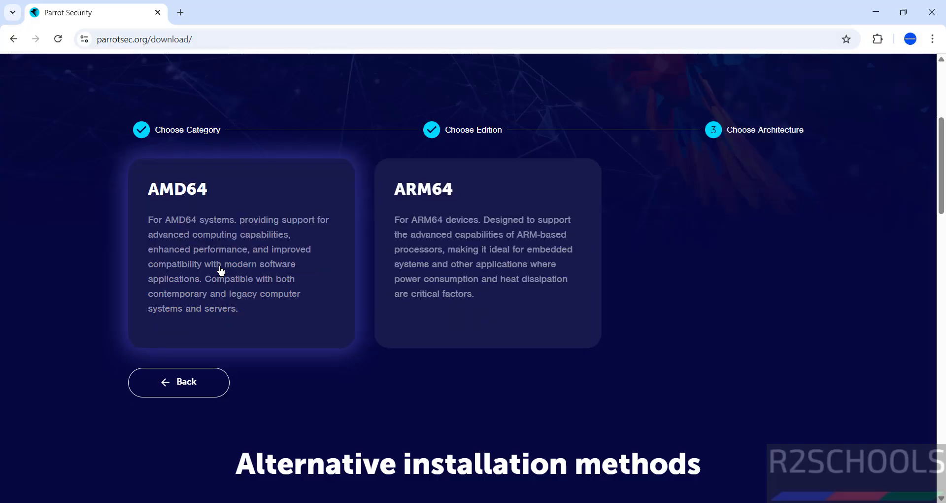
{"action": "left_click", "coordinate": [220, 271]}
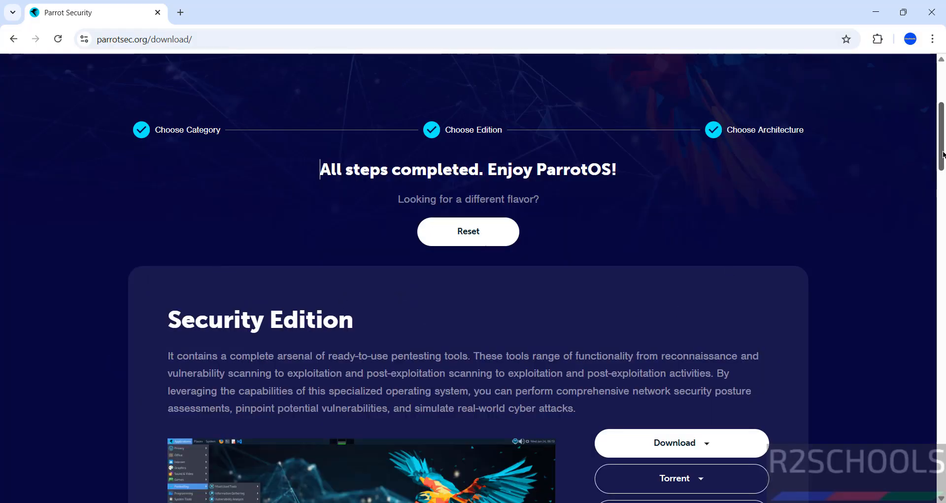
Look over the Security Edition's download and torrent options and download the torrent for VirtualBox.
{"action": "scroll", "coordinate": [943, 154], "scroll_direction": "down", "scroll_amount": 5}
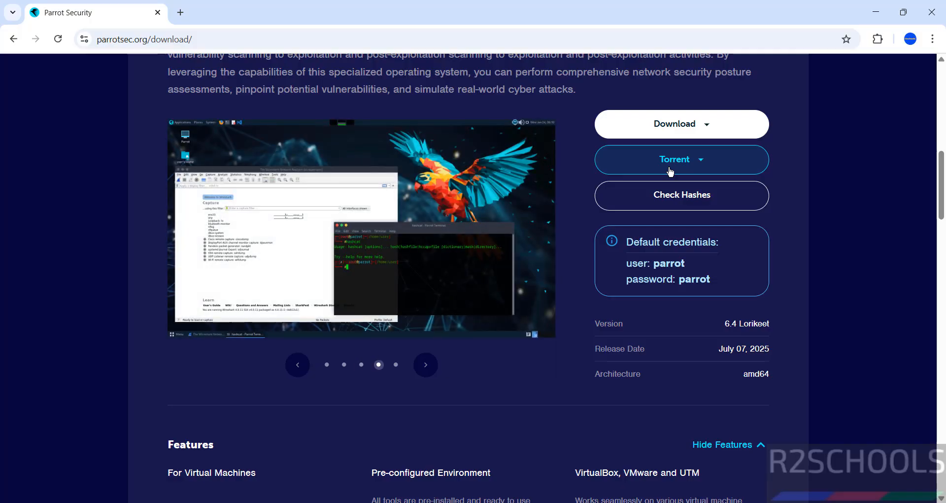
{"action": "left_click", "coordinate": [678, 131]}
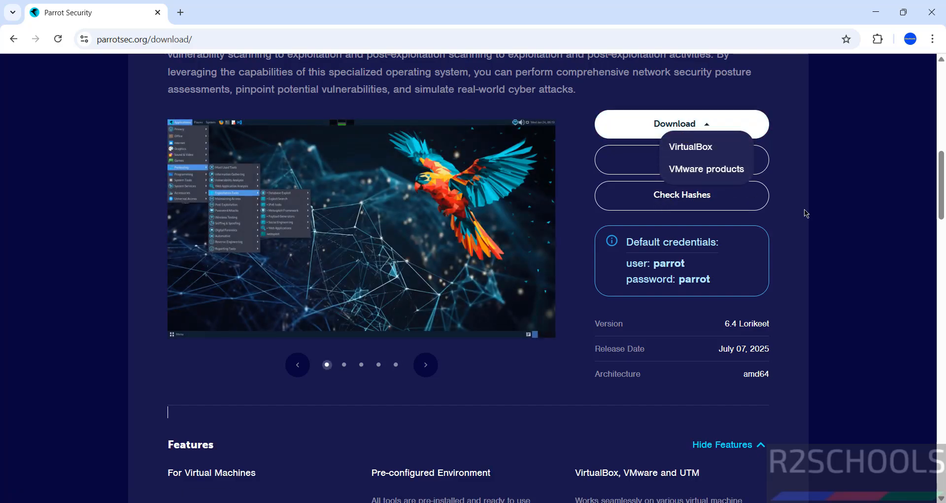
{"action": "left_click", "coordinate": [804, 212]}
{"action": "left_click", "coordinate": [653, 160]}
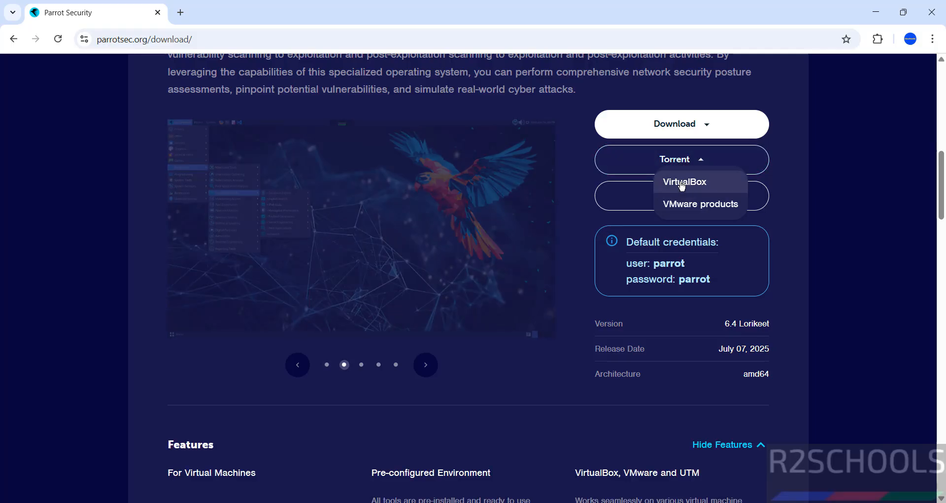
{"action": "left_click", "coordinate": [795, 254]}
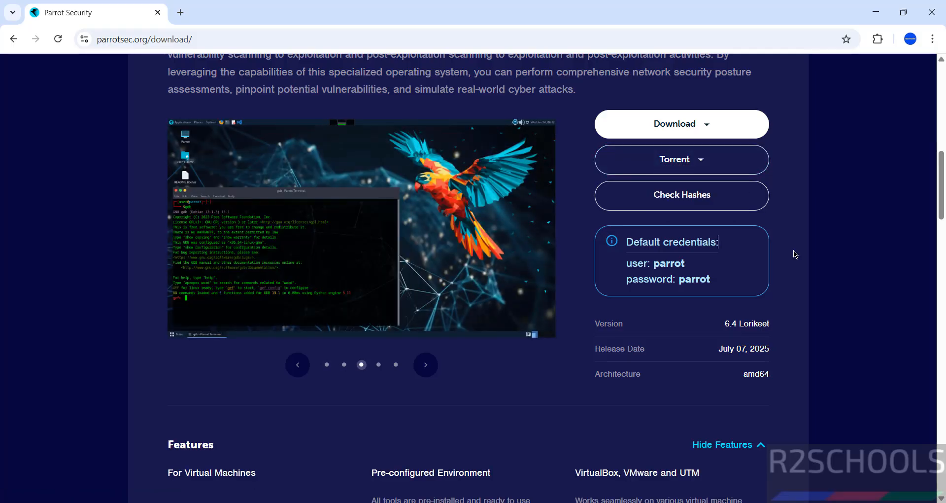
{"action": "left_click", "coordinate": [662, 160]}
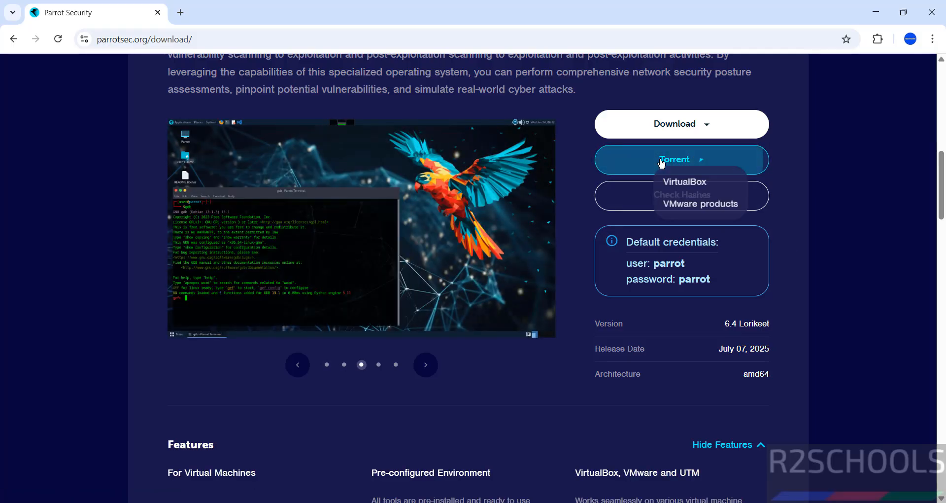
{"action": "left_click", "coordinate": [686, 184]}
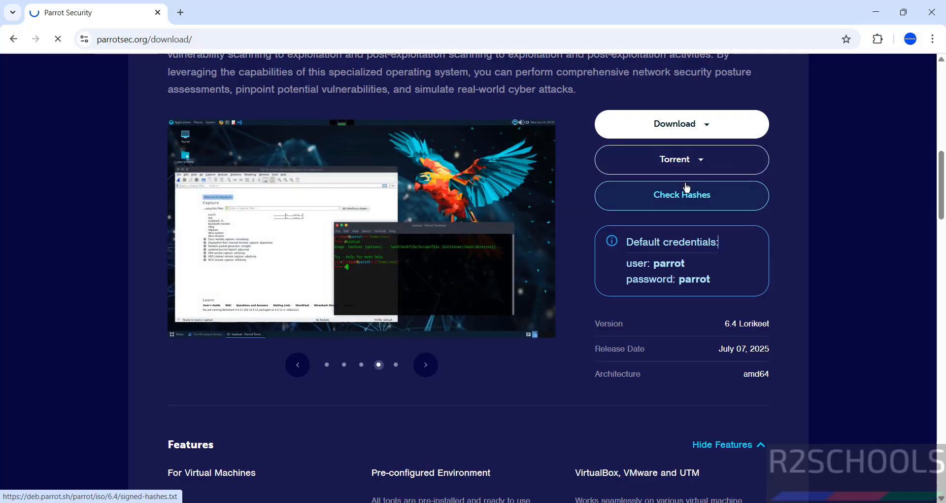
Check the downloaded Parrot Security 6.4 torrent files in the browser's download history.
{"action": "key", "text": "ctrl+j"}
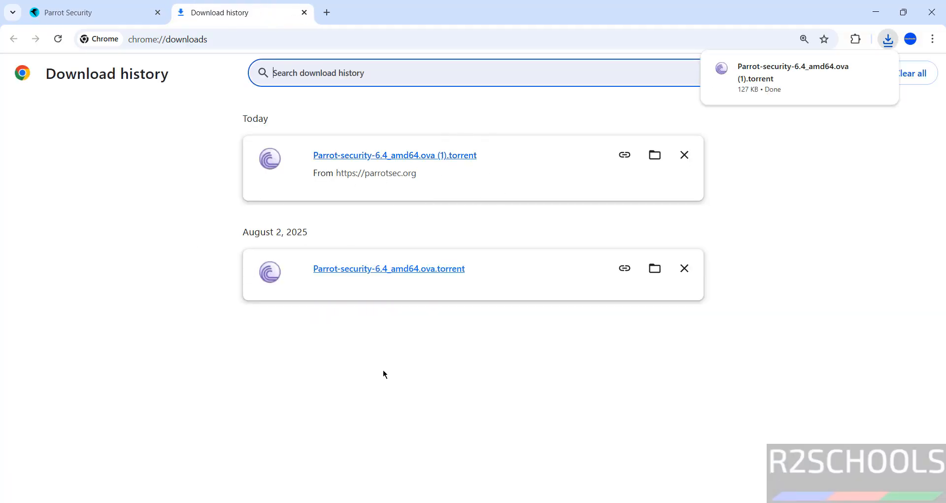
{"action": "left_click", "coordinate": [753, 132]}
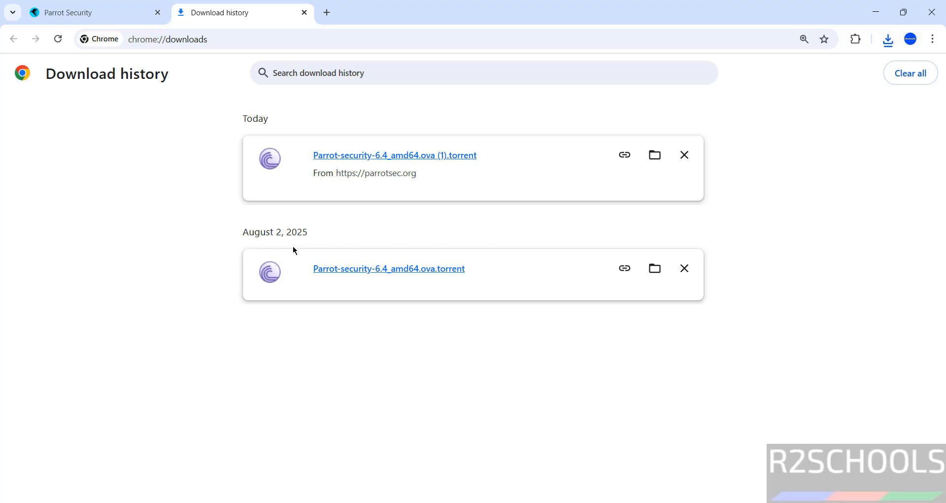
{"action": "left_click", "coordinate": [398, 270]}
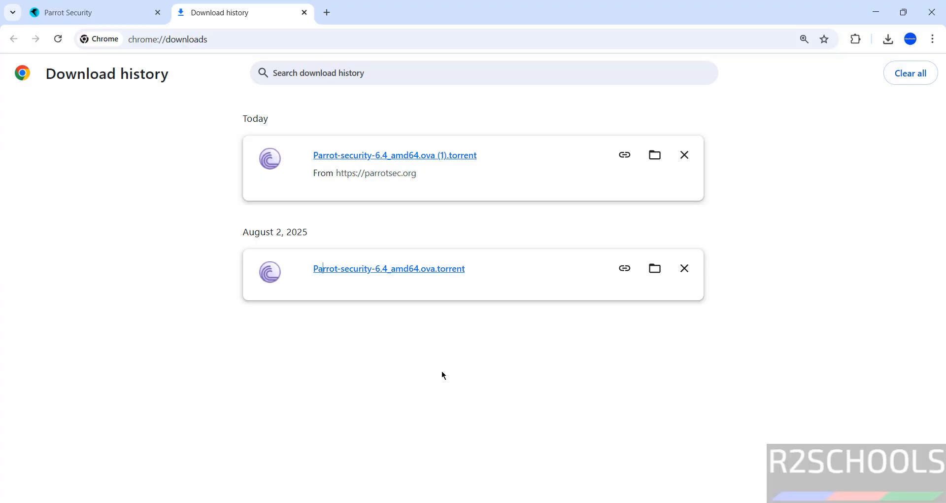
Switch to Oracle VirtualBox Manager and begin importing a virtual appliance.
{"action": "key", "text": "super"}
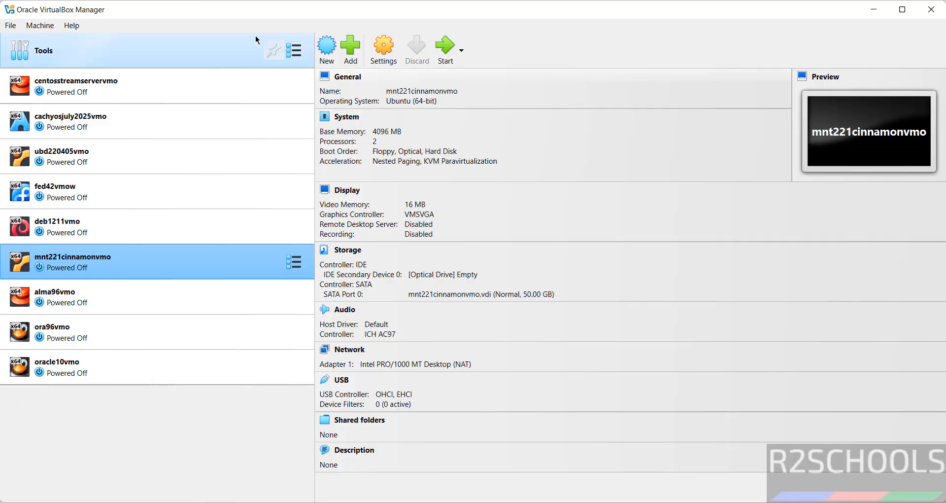
{"action": "left_click", "coordinate": [14, 28]}
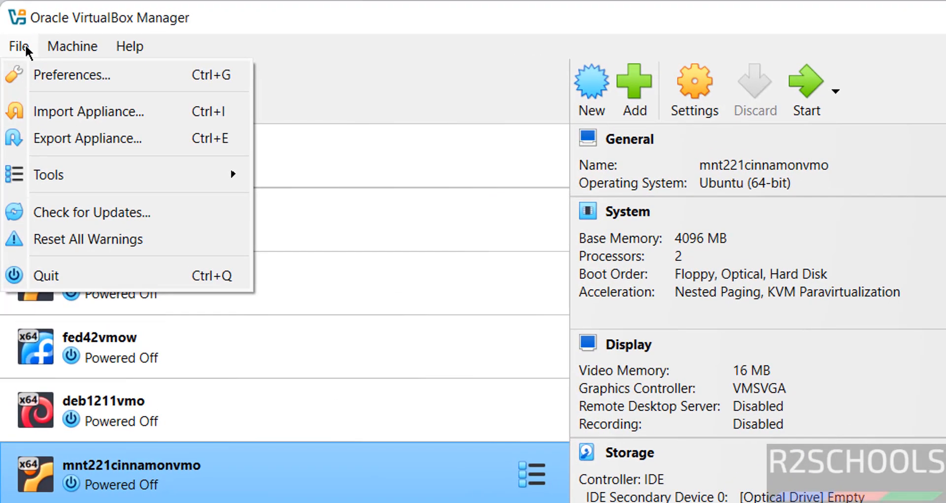
{"action": "left_click", "coordinate": [159, 112]}
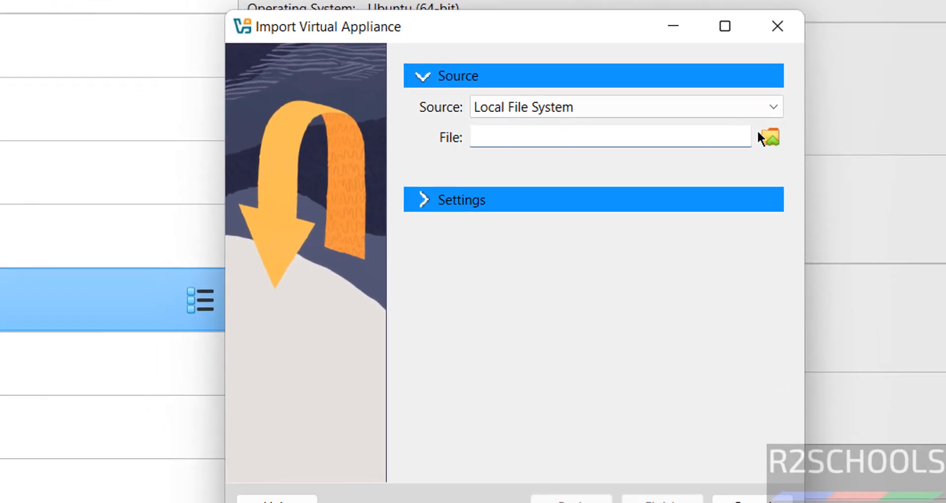
Select Parrot-security-6.4_amd64.ova from the Downloads folder as the appliance file to import.
{"action": "left_click", "coordinate": [770, 136]}
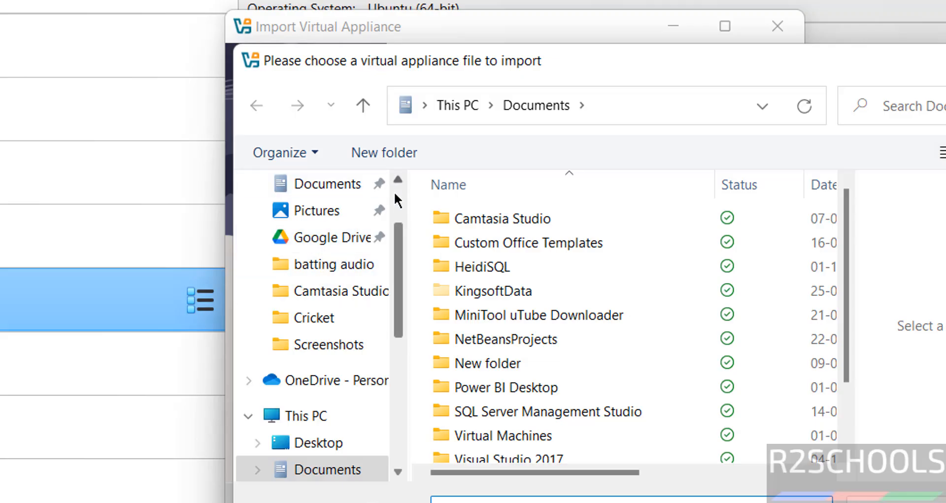
{"action": "scroll", "coordinate": [394, 192], "scroll_direction": "up", "scroll_amount": 2}
{"action": "left_click", "coordinate": [317, 249]}
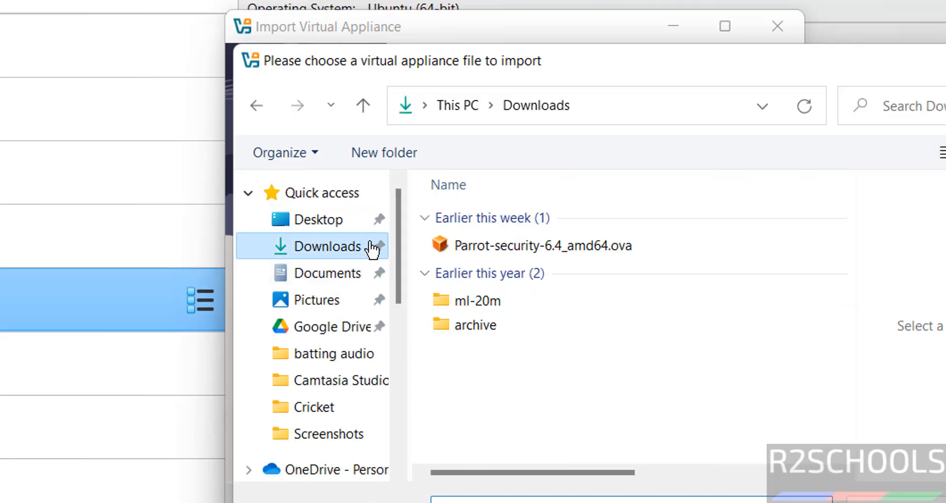
{"action": "left_click", "coordinate": [575, 241]}
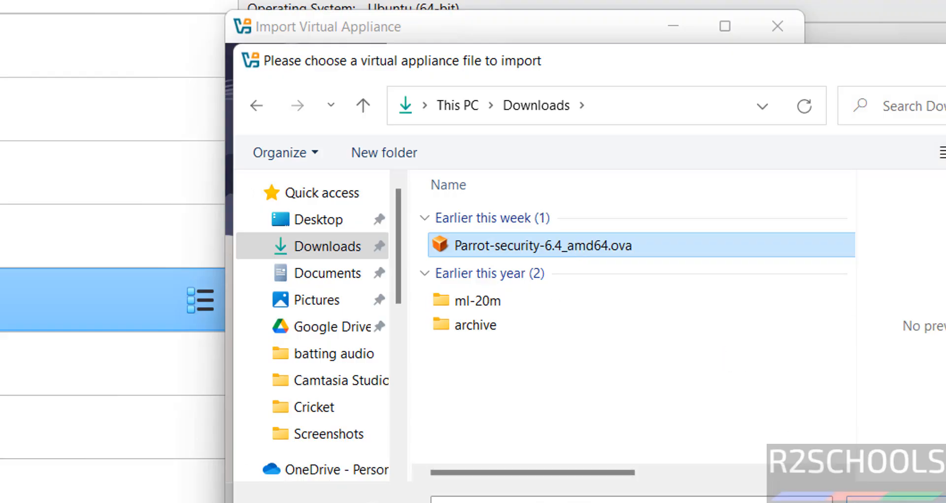
{"action": "key", "text": "Return"}
Set the appliance's machine base folder to VMS on the One Touch (E:) drive and run the import.
{"action": "left_click", "coordinate": [488, 198]}
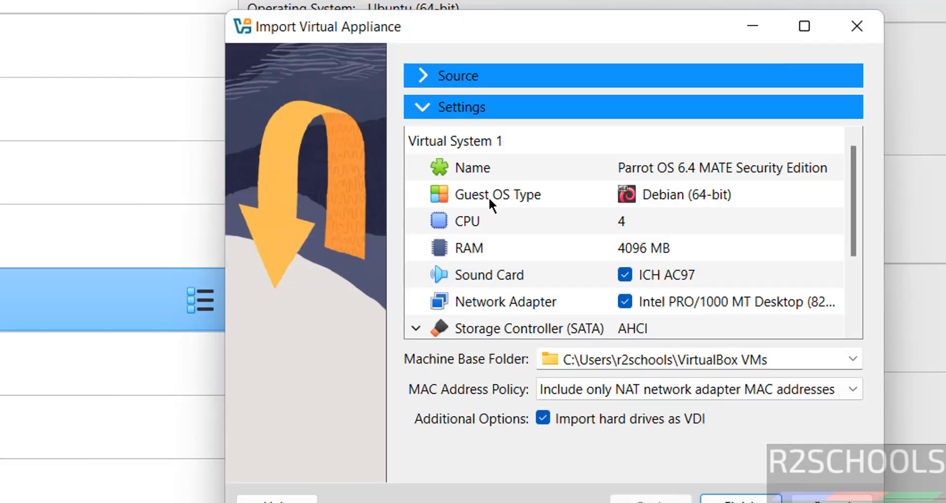
{"action": "left_click", "coordinate": [680, 216]}
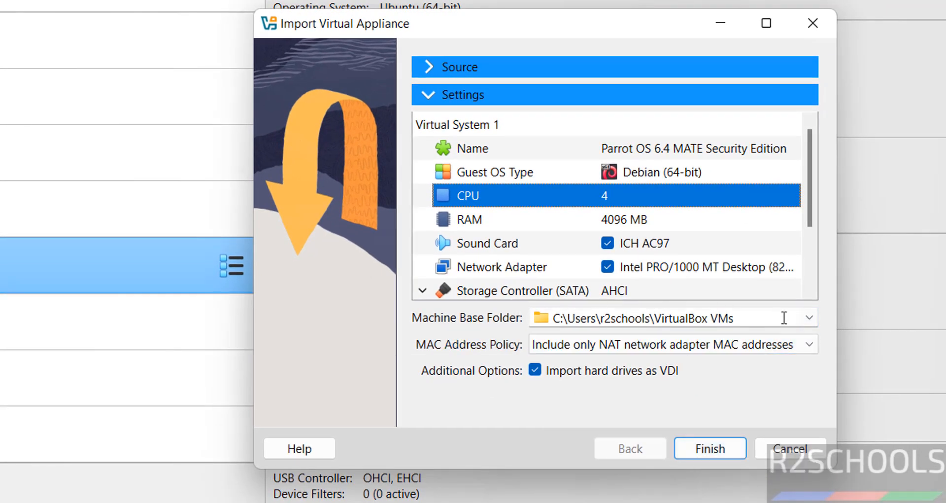
{"action": "left_click", "coordinate": [808, 319]}
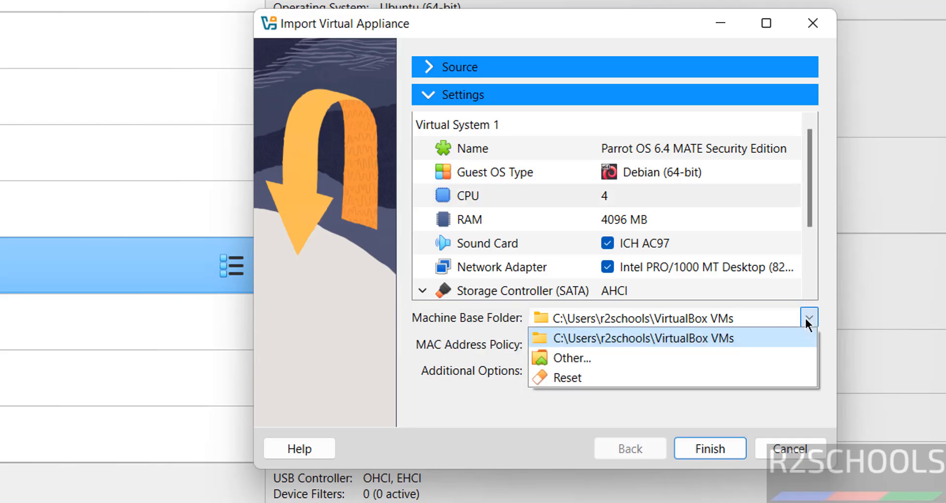
{"action": "left_click", "coordinate": [624, 357]}
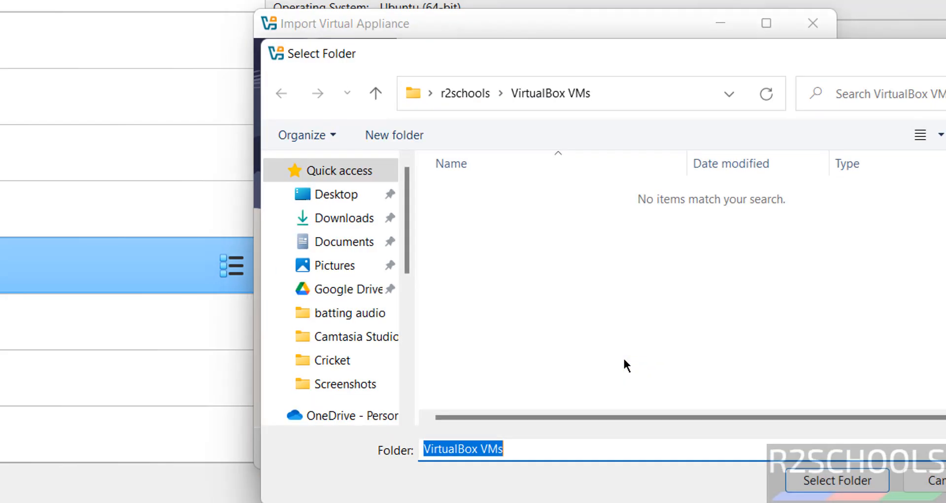
{"action": "left_click", "coordinate": [406, 306]}
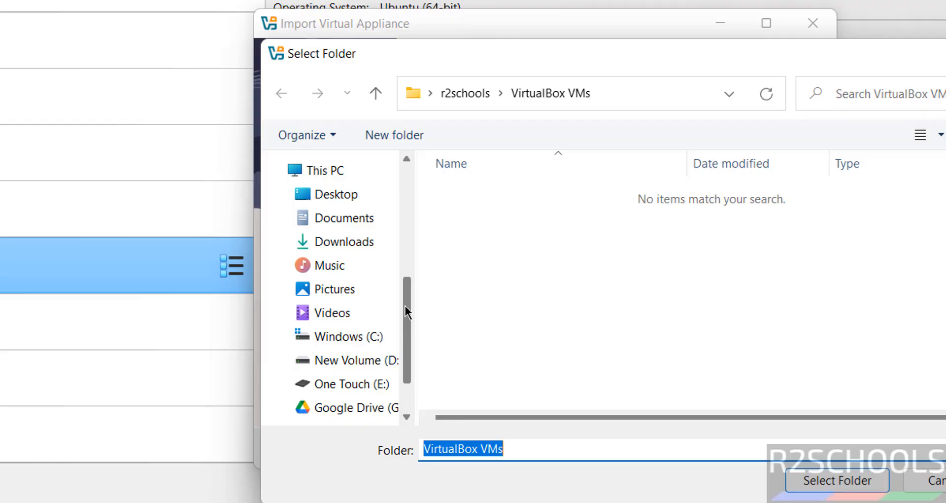
{"action": "left_click", "coordinate": [339, 384]}
{"action": "double_click", "coordinate": [471, 343]}
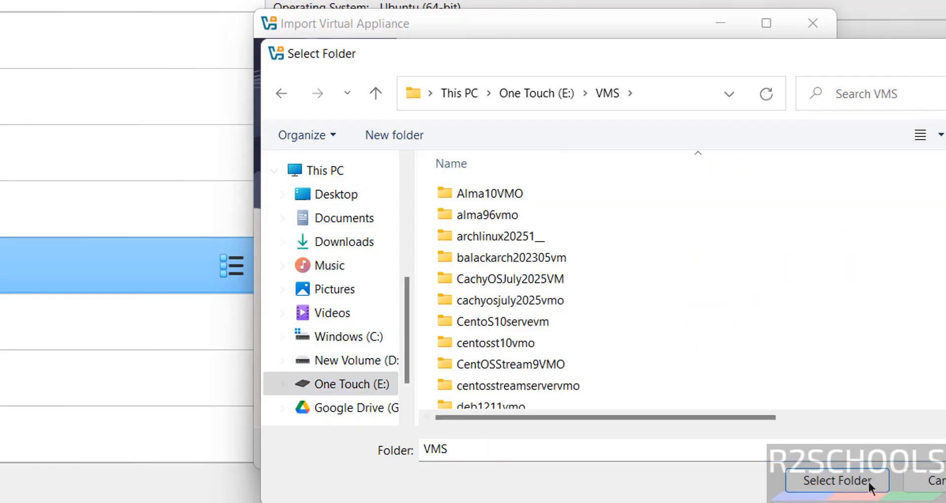
{"action": "left_click", "coordinate": [838, 480]}
{"action": "left_click", "coordinate": [710, 446]}
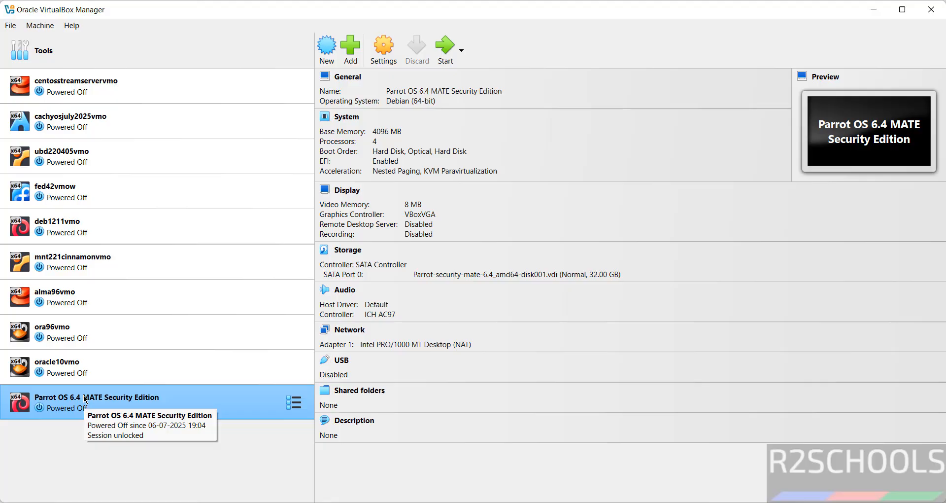
Set the Parrot OS 6.4 MATE Security Edition machine to 2 processors and save its settings.
{"action": "left_click", "coordinate": [385, 63]}
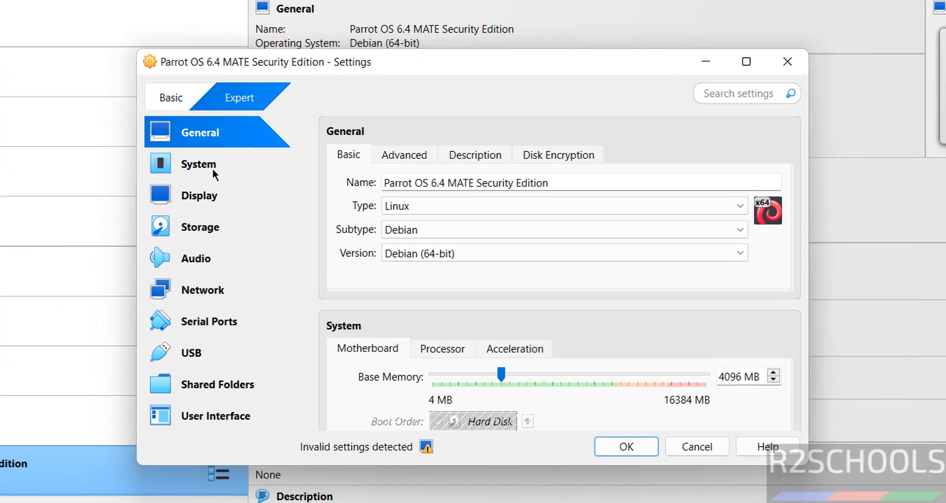
{"action": "left_click", "coordinate": [291, 192]}
{"action": "key", "text": "super+p"}
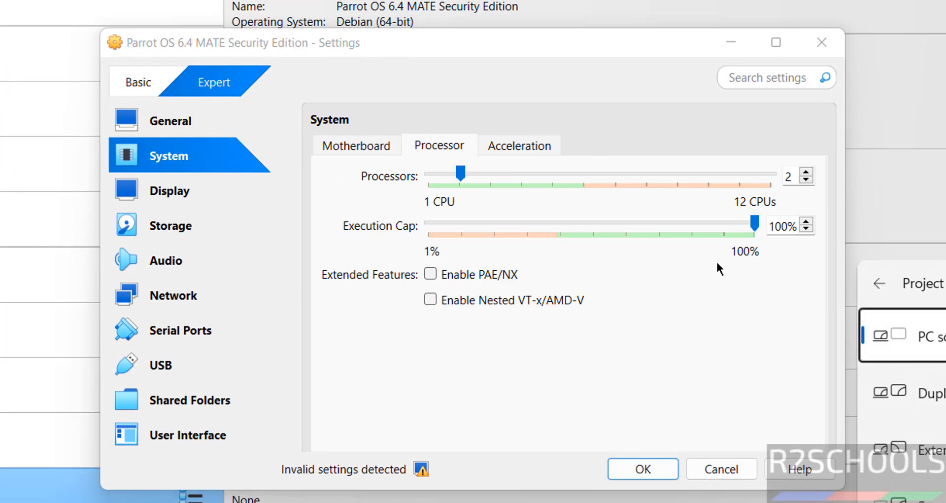
{"action": "left_click", "coordinate": [634, 363]}
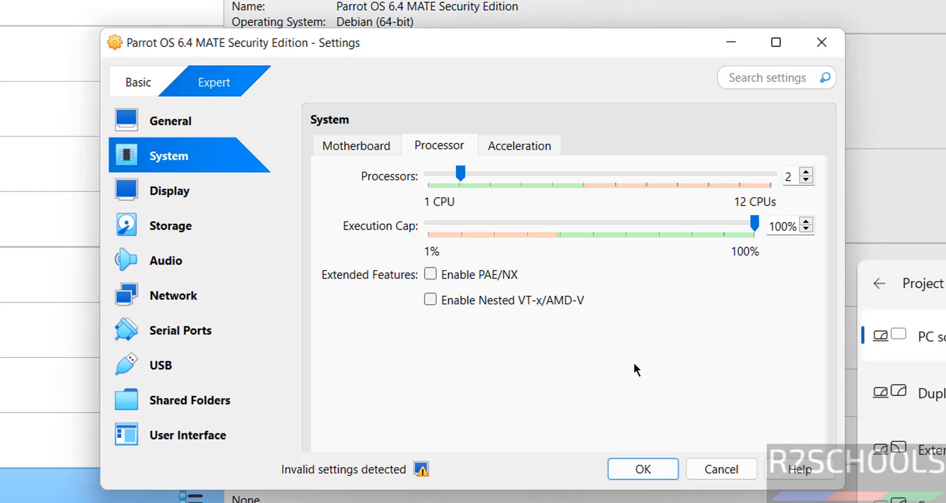
{"action": "left_click", "coordinate": [669, 468]}
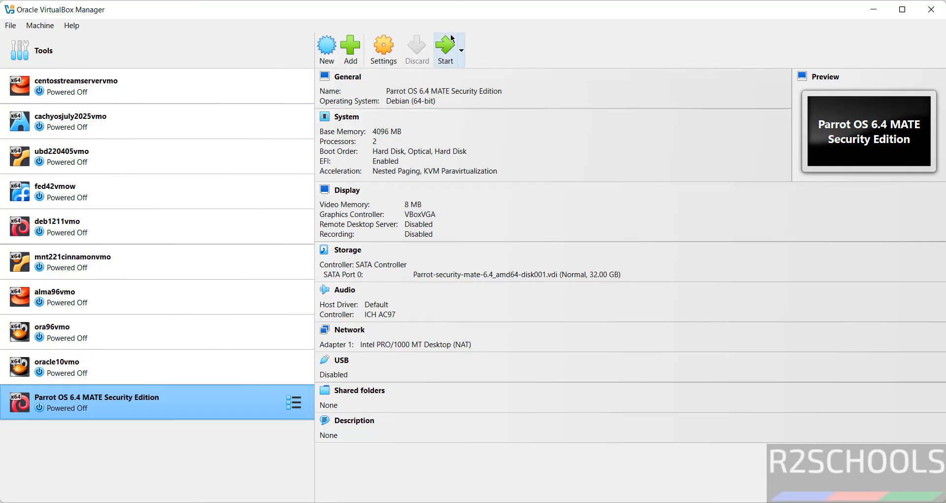
Start the Parrot OS 6.4 MATE Security Edition machine and decline the check for updates.
{"action": "left_click", "coordinate": [442, 50]}
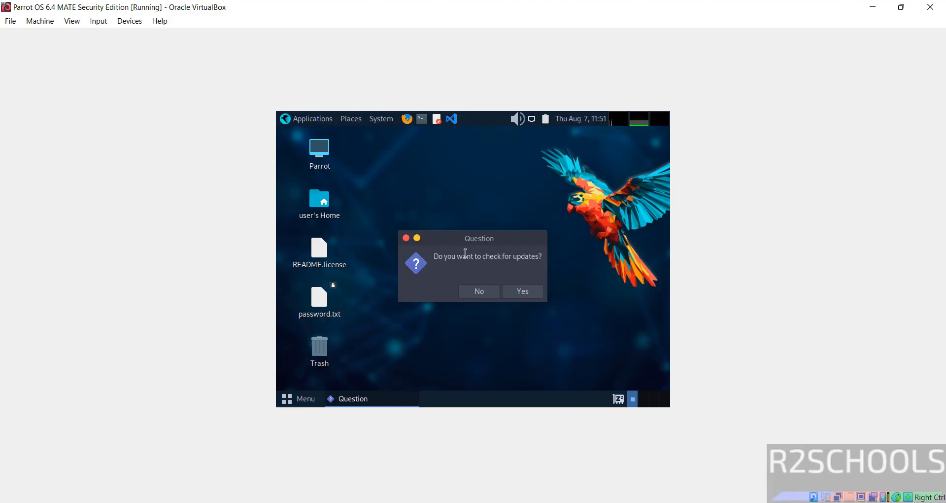
{"action": "left_click", "coordinate": [478, 293]}
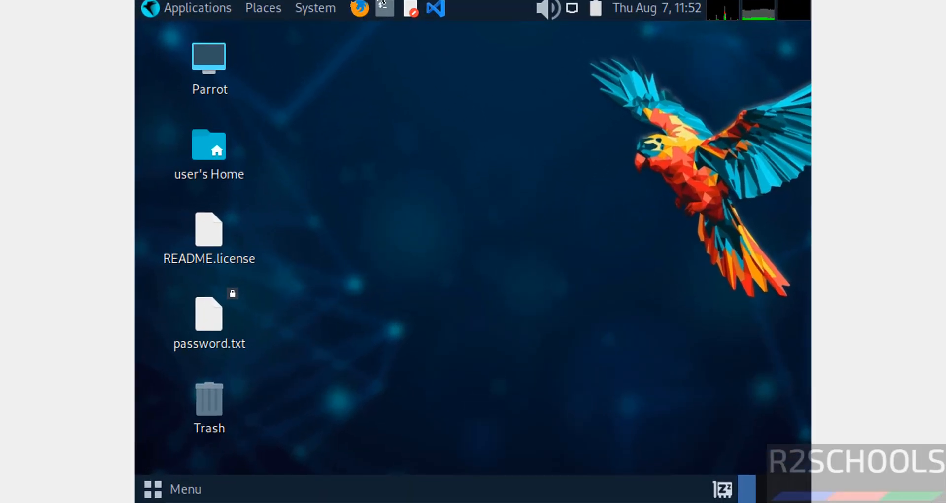
View the OS version details in a terminal with more /etc/os-release, and clear the terminal after reading.
{"action": "left_click", "coordinate": [385, 7]}
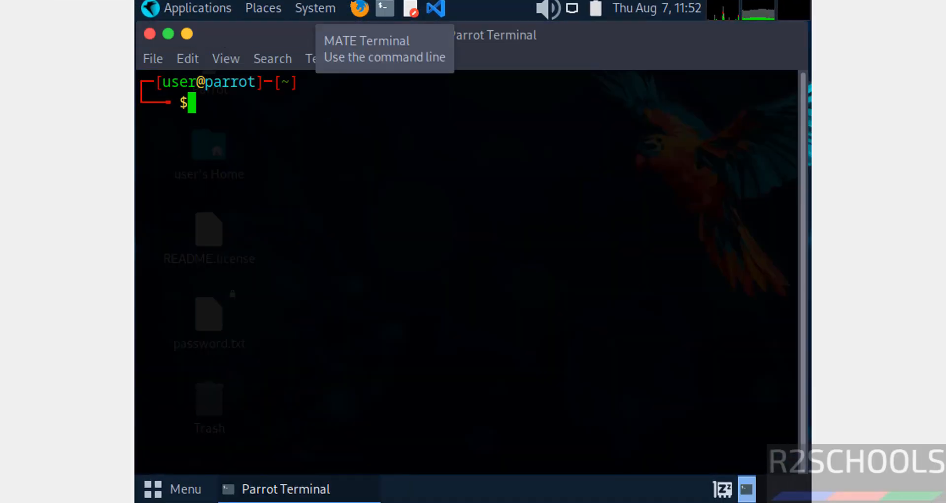
{"action": "type", "text": "more /et"}
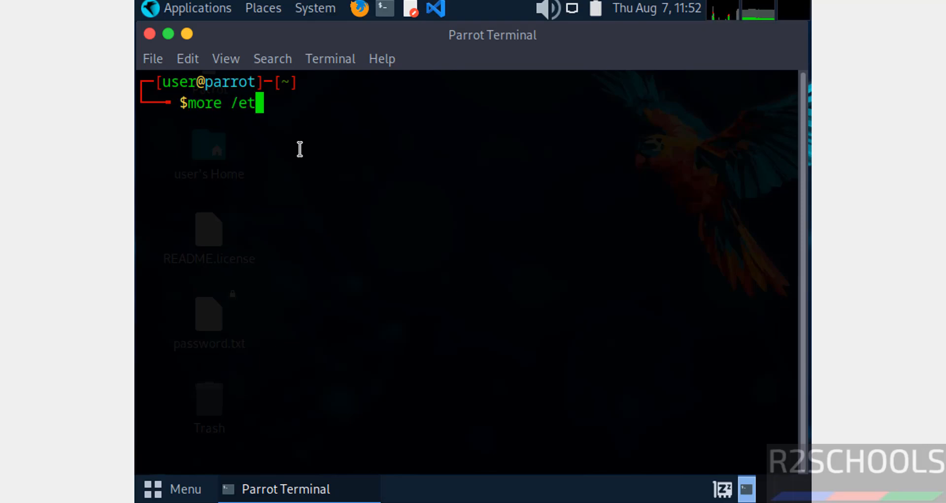
{"action": "type", "text": "c/os-re"}
{"action": "key", "text": "Tab"}
{"action": "key", "text": "Return"}
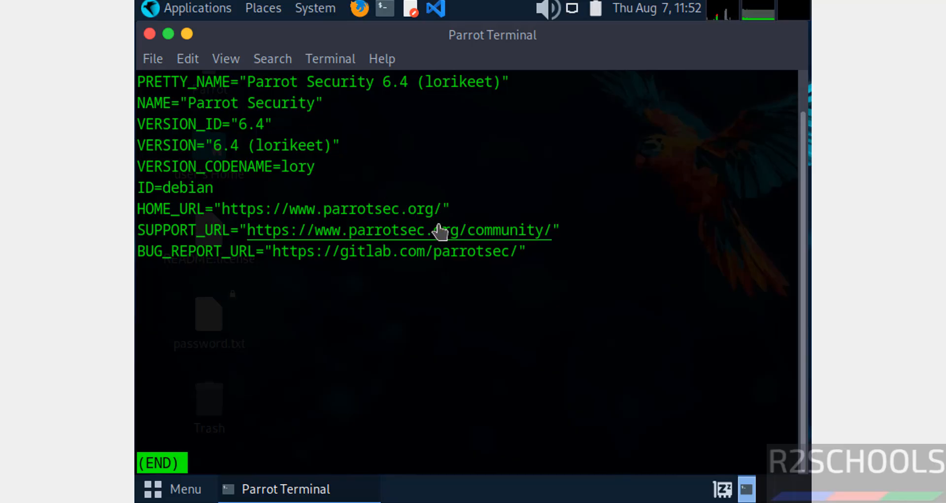
{"action": "key", "text": "q"}
{"action": "key", "text": "ctrl+l"}
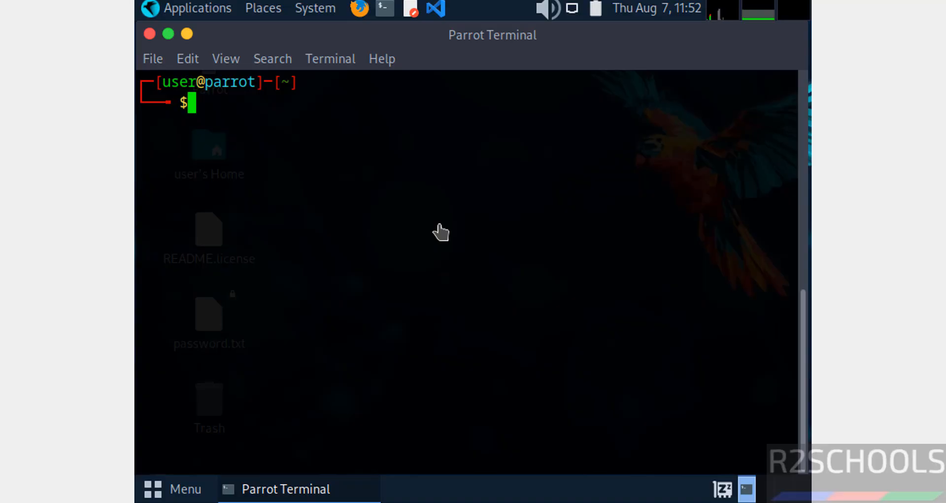
Refresh the package lists and upgrade the installed packages with sudo apt update && sudo apt upgrade.
{"action": "type", "text": "sud o apt"}
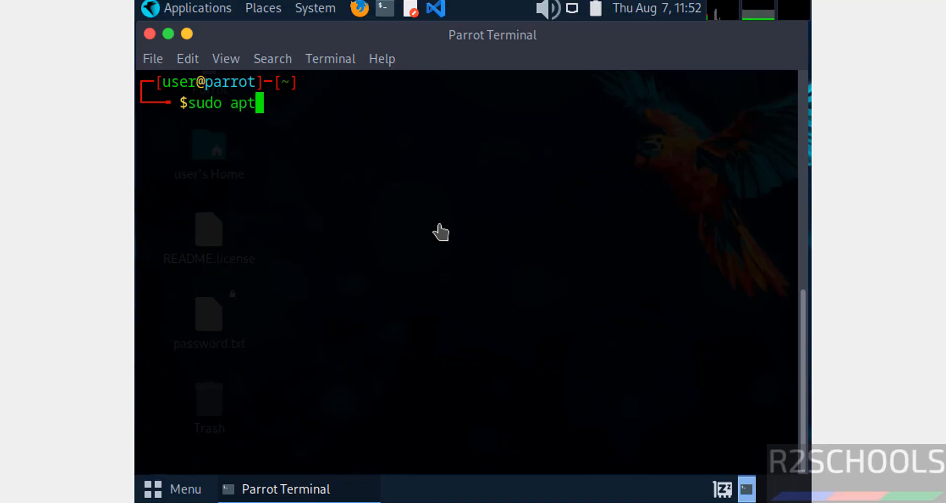
{"action": "type", "text": " update **"}
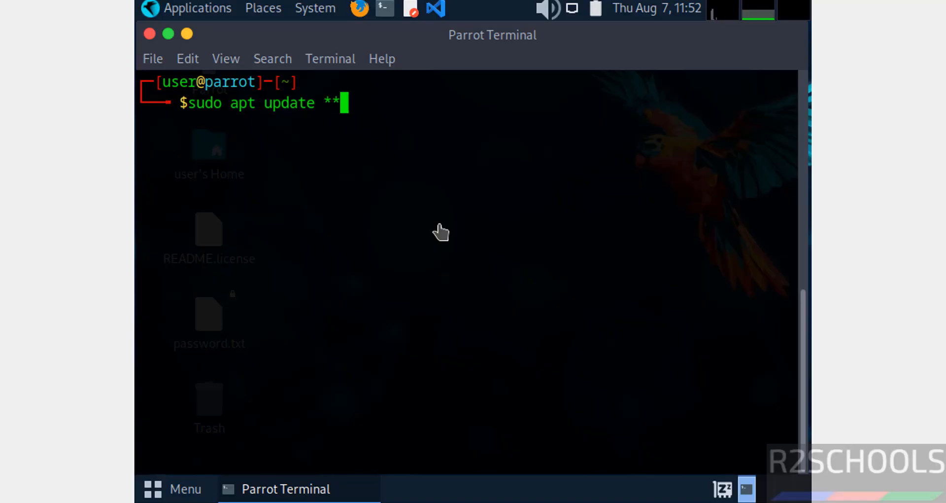
{"action": "key", "text": "BackSpace"}
{"action": "key", "text": "BackSpace"}
{"action": "type", "text": "&& sudo ap"}
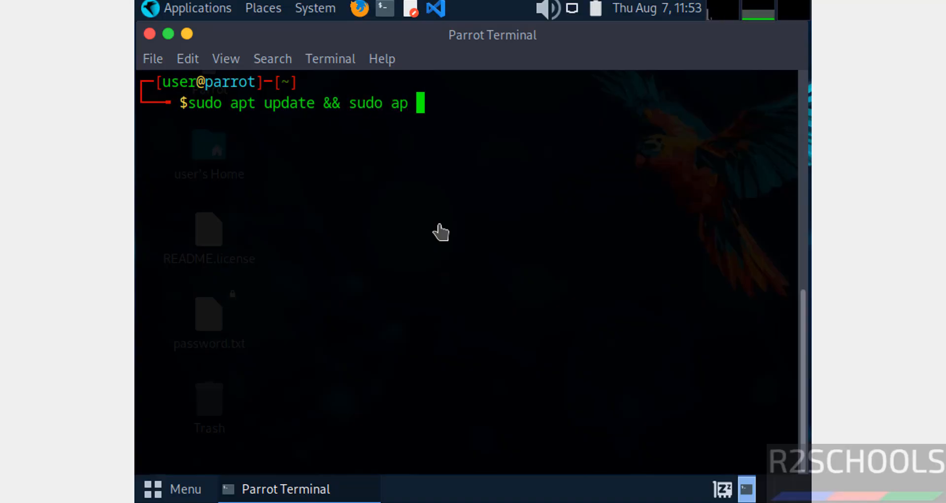
{"action": "key", "text": "BackSpace"}
{"action": "type", "text": "t upgrade"}
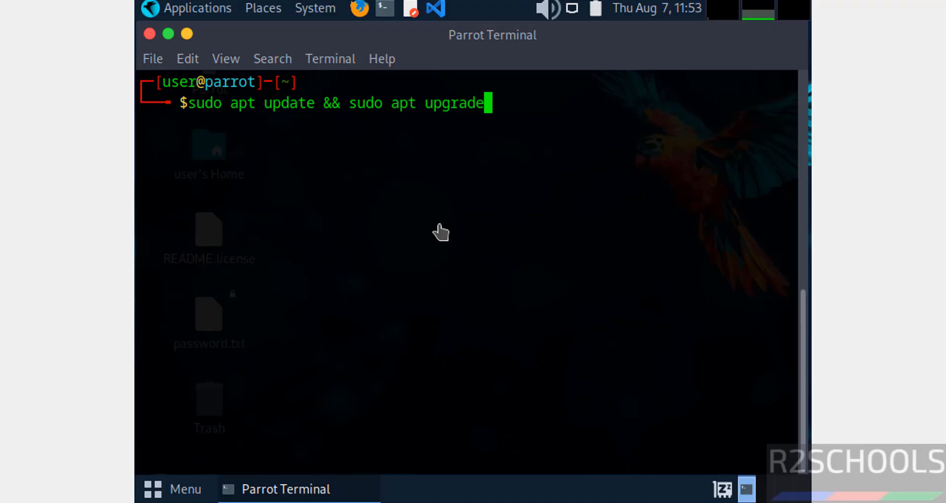
{"action": "key", "text": "Return"}
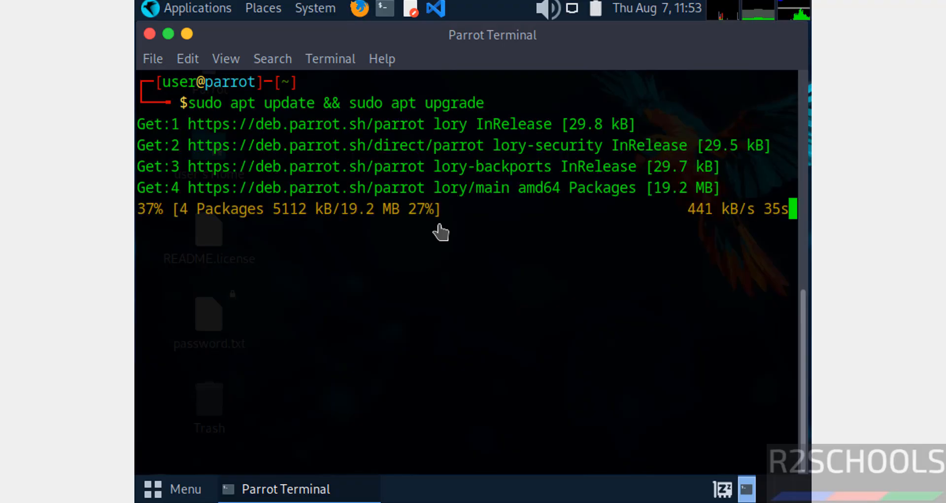